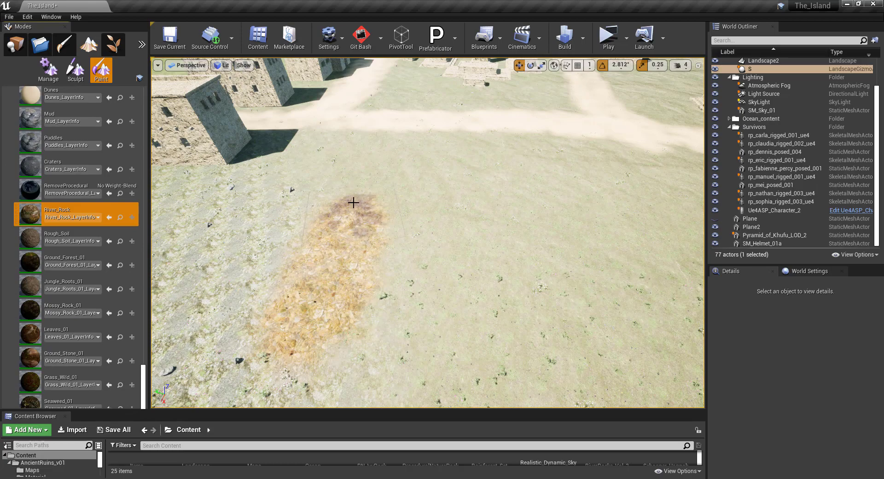
Paint a strip of the Rough_Soil layer on the landscape beside the River_Rock patch.
{"action": "key", "text": "w"}
{"action": "mouse_move", "coordinate": [317, 320]}
{"action": "right_mouse_down"}
{"action": "mouse_move", "coordinate": [295, 364]}
{"action": "mouse_move", "coordinate": [251, 329]}
{"action": "mouse_move", "coordinate": [303, 331]}
{"action": "right_mouse_up"}
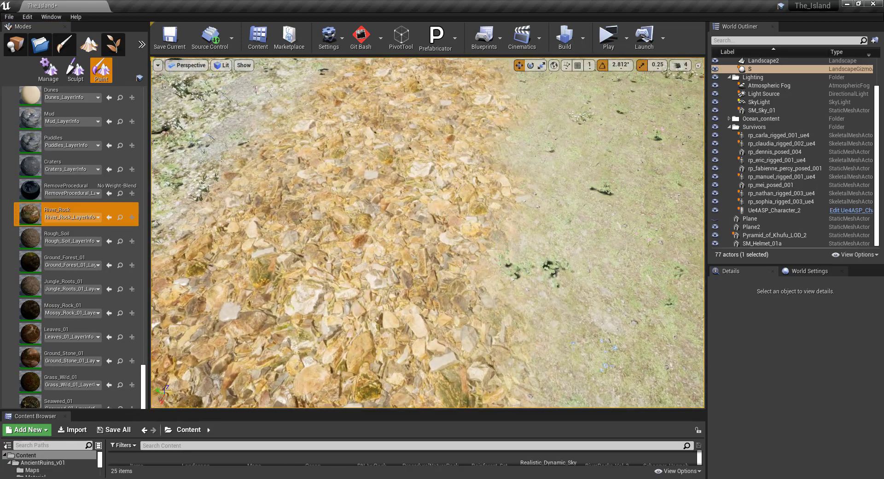
{"action": "left_click", "coordinate": [54, 239]}
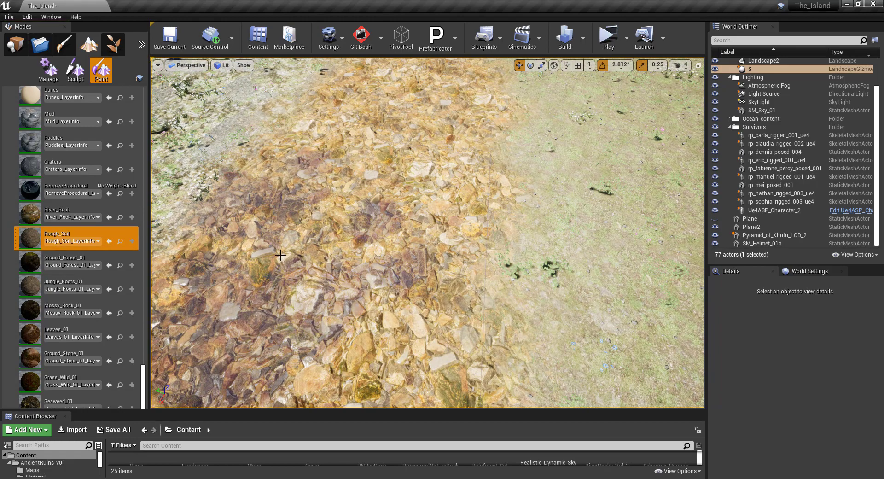
{"action": "scroll", "coordinate": [326, 220], "scroll_direction": "down", "scroll_amount": 10}
{"action": "mouse_move", "coordinate": [326, 220]}
{"action": "left_mouse_down"}
{"action": "mouse_move", "coordinate": [389, 188]}
{"action": "mouse_move", "coordinate": [389, 401]}
{"action": "mouse_move", "coordinate": [405, 227]}
{"action": "mouse_move", "coordinate": [466, 169]}
{"action": "left_mouse_up"}
{"action": "key", "text": "w"}
{"action": "mouse_move", "coordinate": [399, 208]}
{"action": "right_mouse_down"}
{"action": "mouse_move", "coordinate": [398, 258]}
{"action": "mouse_move", "coordinate": [398, 221]}
{"action": "right_mouse_up"}
{"action": "scroll", "coordinate": [467, 169], "scroll_direction": "down", "scroll_amount": 10}
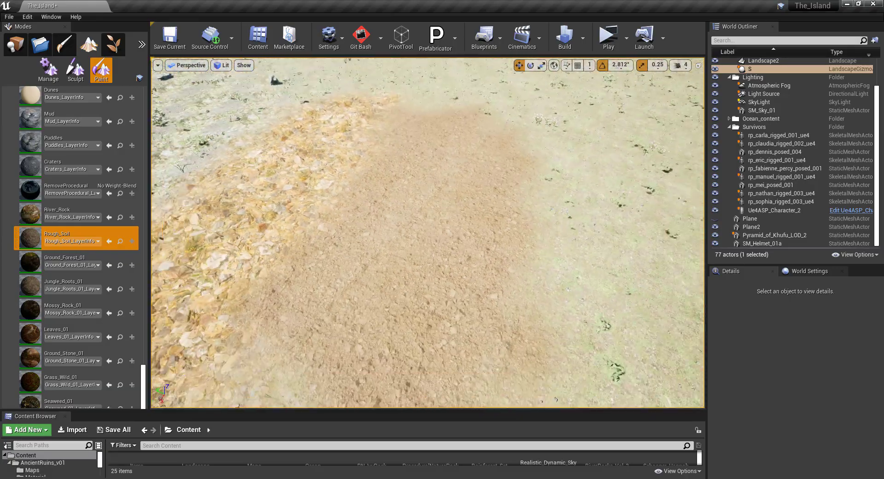
Paint a strip of the Ground_Forest_01 layer on the grass beside the rough soil and check its texture up close.
{"action": "left_click", "coordinate": [33, 263]}
{"action": "right_click_drag", "start_coordinate": [309, 268], "coordinate": [364, 269]}
{"action": "left_click_drag", "start_coordinate": [318, 203], "coordinate": [351, 185]}
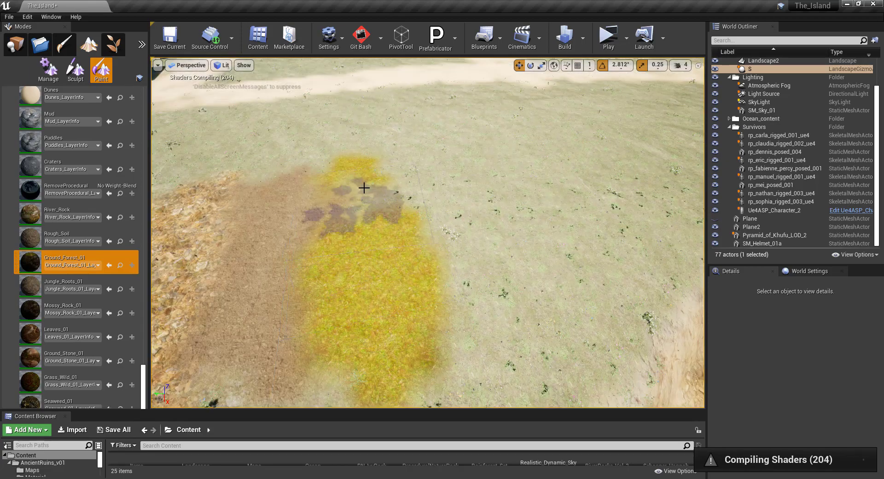
{"action": "left_click", "coordinate": [363, 188]}
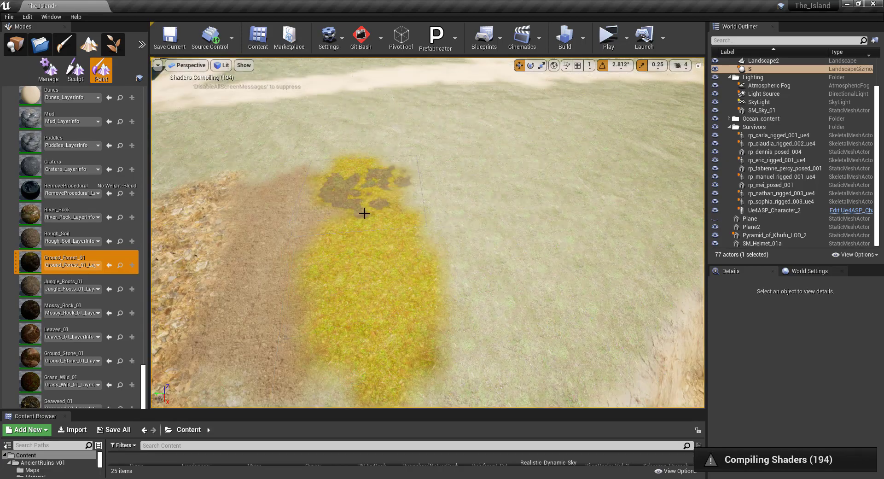
{"action": "mouse_move", "coordinate": [368, 385]}
{"action": "right_mouse_down"}
{"action": "mouse_move", "coordinate": [322, 397]}
{"action": "mouse_move", "coordinate": [383, 368]}
{"action": "mouse_move", "coordinate": [387, 396]}
{"action": "right_mouse_up"}
{"action": "key", "text": "w"}
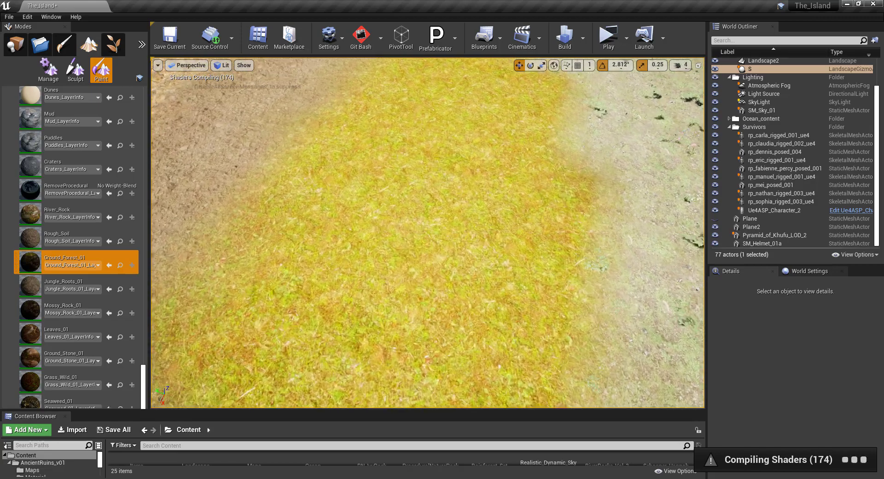
{"action": "scroll", "coordinate": [428, 233], "scroll_direction": "up", "scroll_amount": 6}
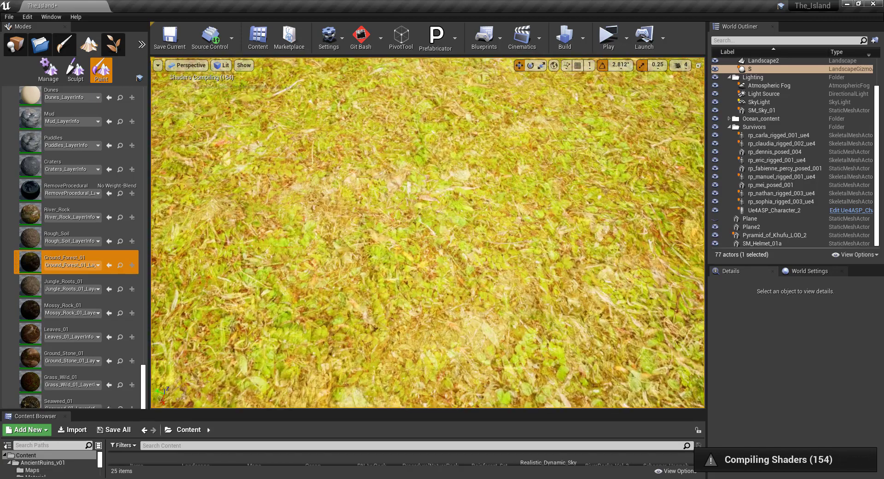
{"action": "scroll", "coordinate": [428, 233], "scroll_direction": "down", "scroll_amount": 4}
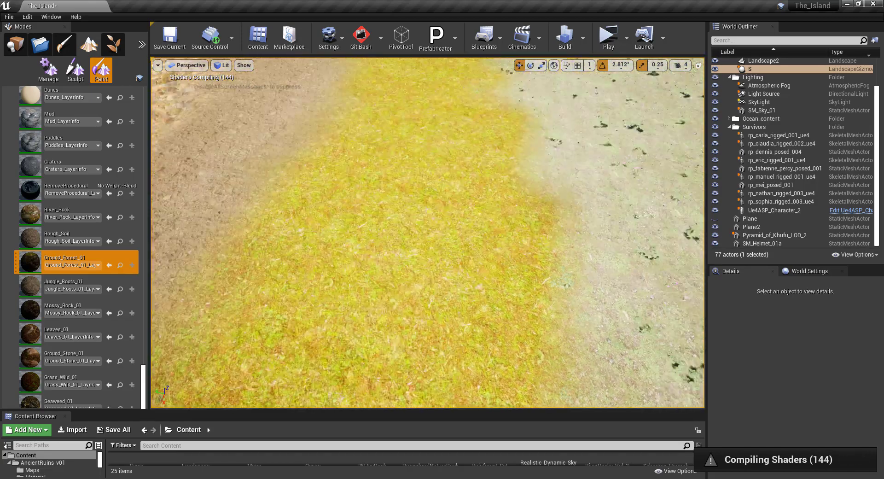
{"action": "scroll", "coordinate": [337, 299], "scroll_direction": "down", "scroll_amount": 3}
Paint patches of the Jungle_Roots_01 and Mossy_Rock_01 layers on the landscape beside the forest ground strip.
{"action": "left_click", "coordinate": [35, 284]}
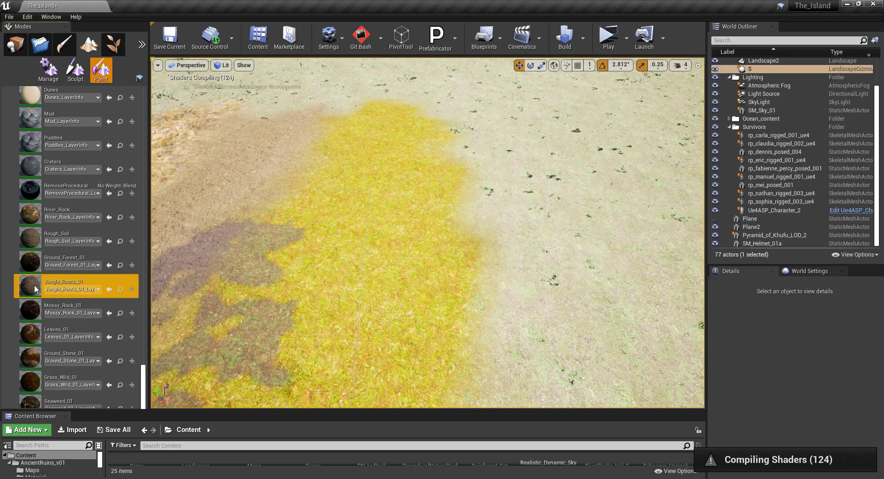
{"action": "right_click_drag", "start_coordinate": [269, 266], "coordinate": [363, 247]}
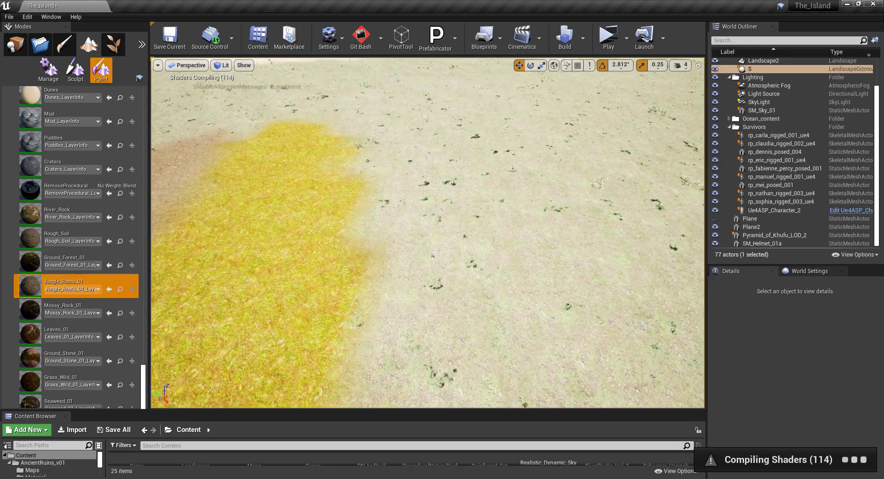
{"action": "mouse_move", "coordinate": [396, 189]}
{"action": "left_mouse_down"}
{"action": "mouse_move", "coordinate": [432, 184]}
{"action": "mouse_move", "coordinate": [416, 158]}
{"action": "mouse_move", "coordinate": [424, 150]}
{"action": "left_mouse_up"}
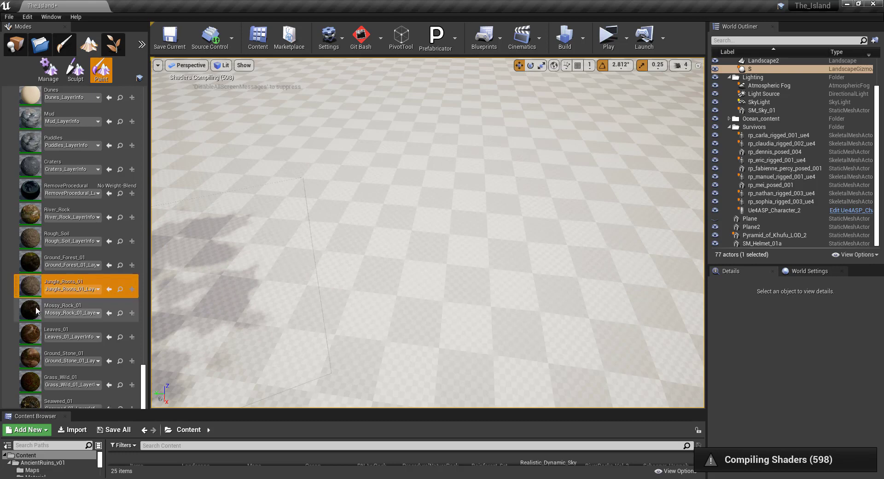
{"action": "left_click", "coordinate": [68, 305]}
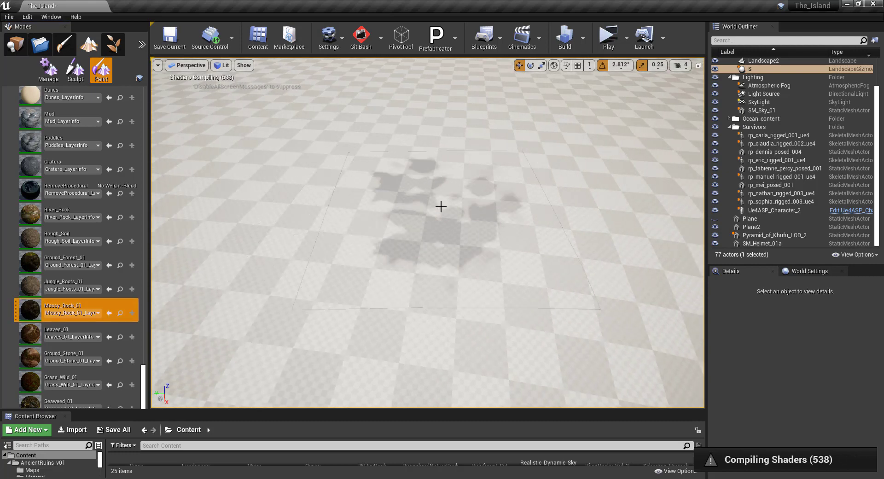
{"action": "scroll", "coordinate": [441, 206], "scroll_direction": "down", "scroll_amount": 1}
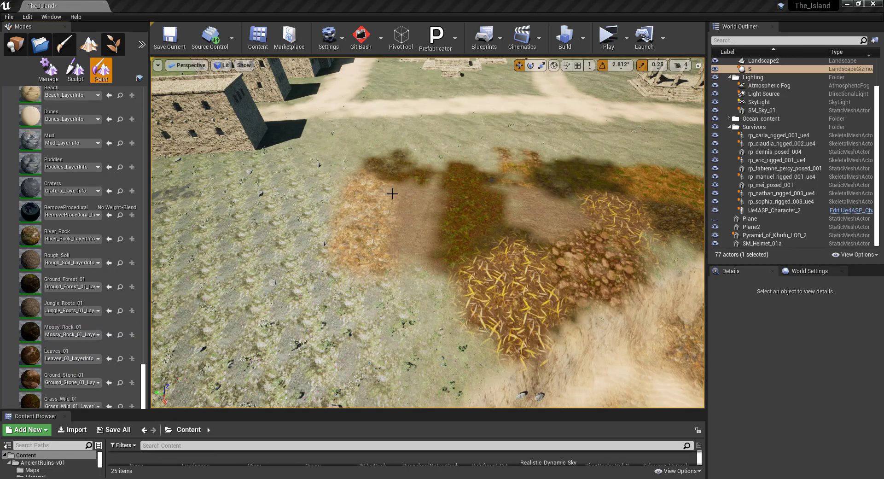
Examine the painted River_Rock and Rough_Soil patches up close and how they blend into each other.
{"action": "mouse_move", "coordinate": [427, 232]}
{"action": "right_mouse_down"}
{"action": "mouse_move", "coordinate": [529, 233]}
{"action": "mouse_move", "coordinate": [406, 245]}
{"action": "mouse_move", "coordinate": [401, 216]}
{"action": "mouse_move", "coordinate": [378, 221]}
{"action": "mouse_move", "coordinate": [375, 240]}
{"action": "mouse_move", "coordinate": [375, 189]}
{"action": "mouse_move", "coordinate": [376, 226]}
{"action": "right_mouse_up"}
{"action": "key", "text": "w"}
{"action": "key", "text": "w"}
{"action": "key", "text": "s"}
{"action": "right_click_drag", "start_coordinate": [419, 249], "coordinate": [525, 220]}
{"action": "key", "text": "s"}
{"action": "left_click", "coordinate": [34, 260]}
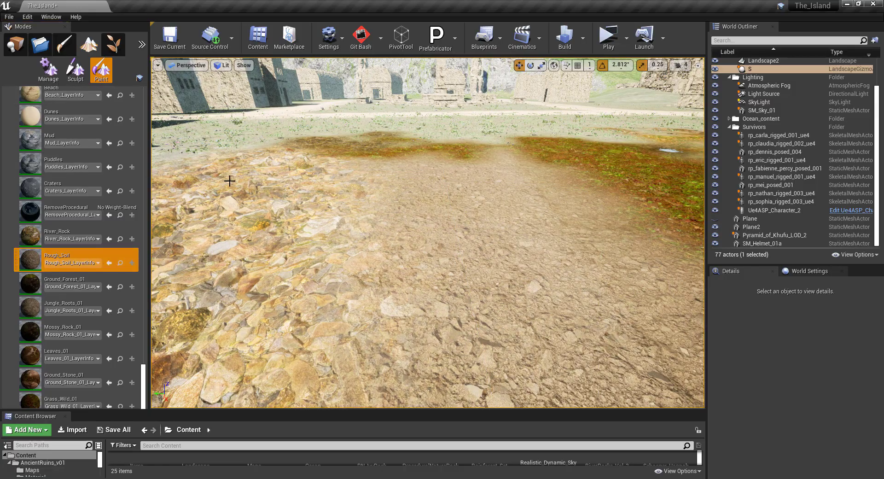
{"action": "key", "text": "d"}
{"action": "right_click_drag", "start_coordinate": [230, 181], "coordinate": [194, 168]}
{"action": "key", "text": "w"}
{"action": "key", "text": "s"}
{"action": "key", "text": "d"}
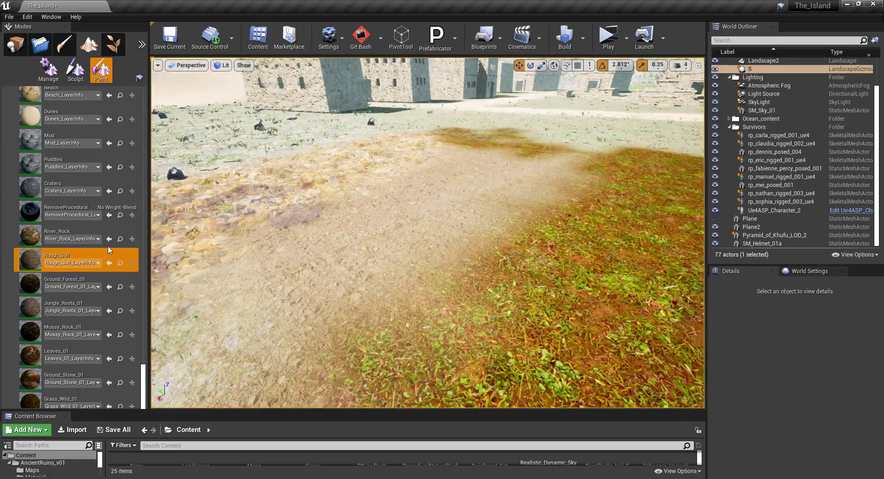
Examine the painted Ground_Forest_01, Jungle_Roots_01, Leaves_01 and Ground_Stone_01 patches one after another.
{"action": "left_click", "coordinate": [37, 281]}
{"action": "right_click_drag", "start_coordinate": [290, 241], "coordinate": [248, 205]}
{"action": "mouse_move", "coordinate": [290, 226]}
{"action": "right_mouse_down"}
{"action": "mouse_move", "coordinate": [290, 256]}
{"action": "mouse_move", "coordinate": [304, 205]}
{"action": "mouse_move", "coordinate": [305, 251]}
{"action": "mouse_move", "coordinate": [305, 221]}
{"action": "mouse_move", "coordinate": [272, 232]}
{"action": "mouse_move", "coordinate": [258, 203]}
{"action": "right_mouse_up"}
{"action": "left_click", "coordinate": [38, 307]}
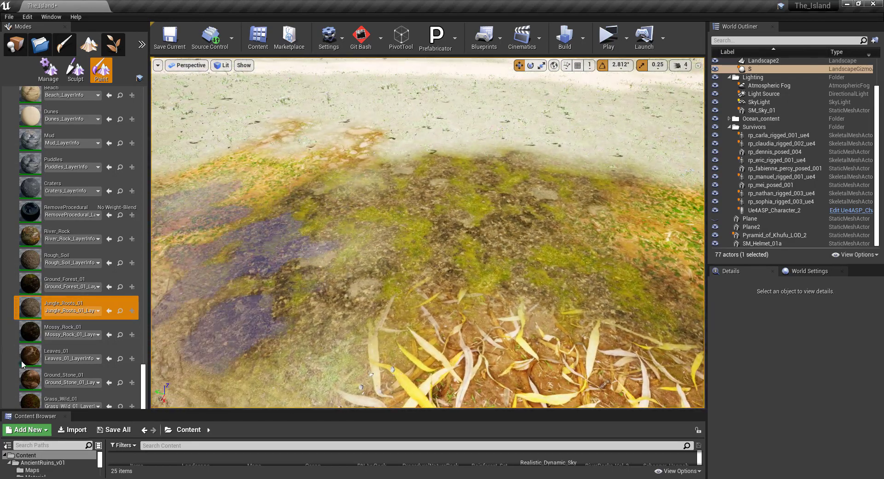
{"action": "left_click", "coordinate": [73, 354]}
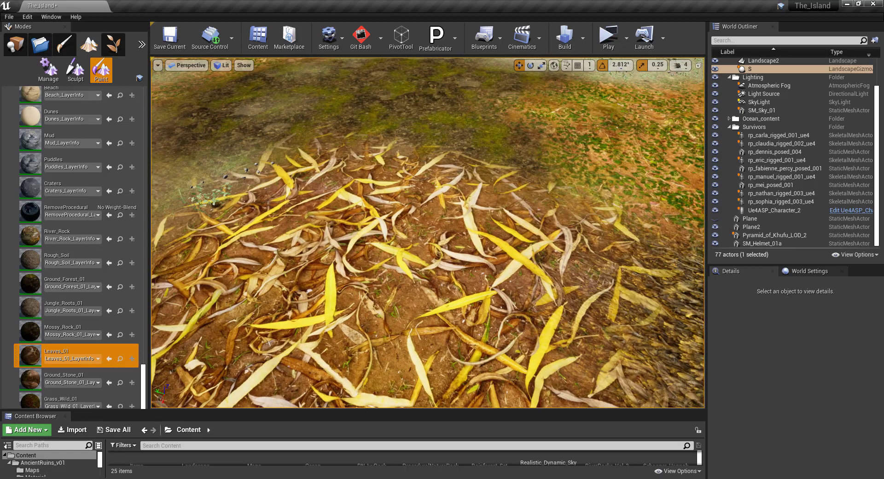
{"action": "left_click", "coordinate": [32, 379]}
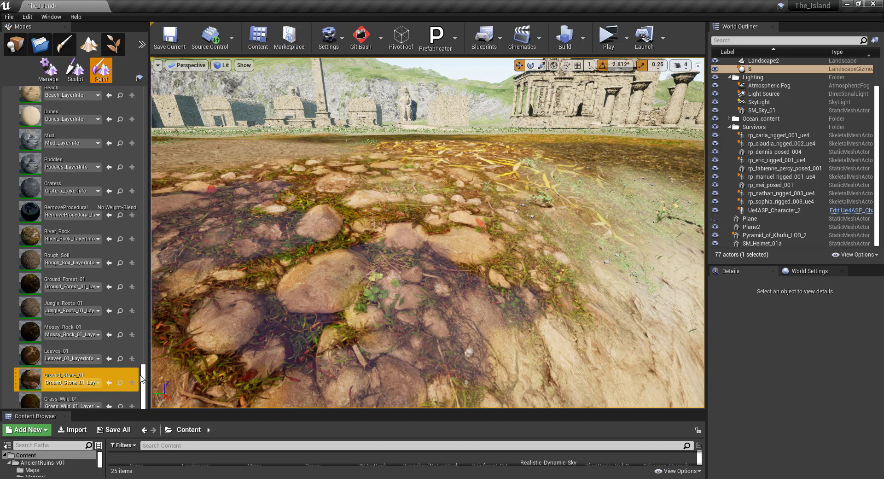
Select the Grass_Wild_01 layer and examine its painted patch from near and far.
{"action": "scroll", "coordinate": [144, 380], "scroll_direction": "down", "scroll_amount": 3}
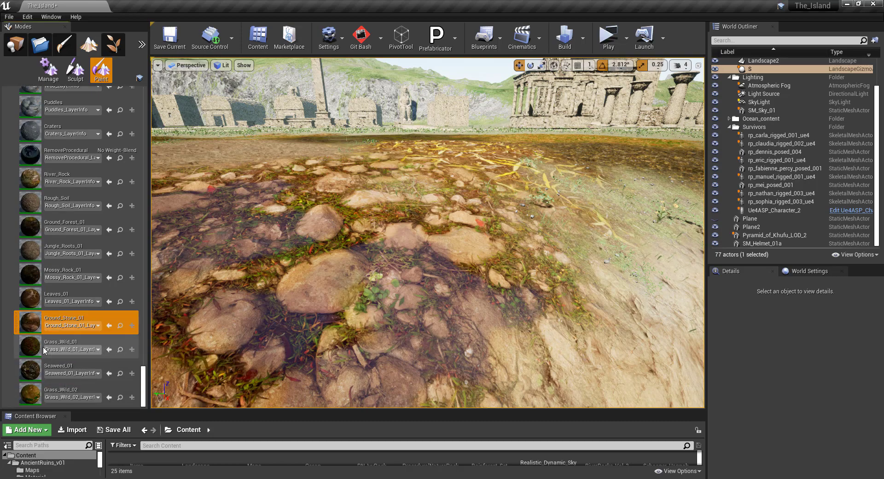
{"action": "left_click", "coordinate": [30, 346]}
{"action": "mouse_move", "coordinate": [276, 322]}
{"action": "right_mouse_down"}
{"action": "mouse_move", "coordinate": [286, 283]}
{"action": "mouse_move", "coordinate": [258, 240]}
{"action": "mouse_move", "coordinate": [265, 318]}
{"action": "mouse_move", "coordinate": [277, 313]}
{"action": "right_mouse_up"}
{"action": "key", "text": "w"}
{"action": "right_click_drag", "start_coordinate": [159, 330], "coordinate": [159, 331]}
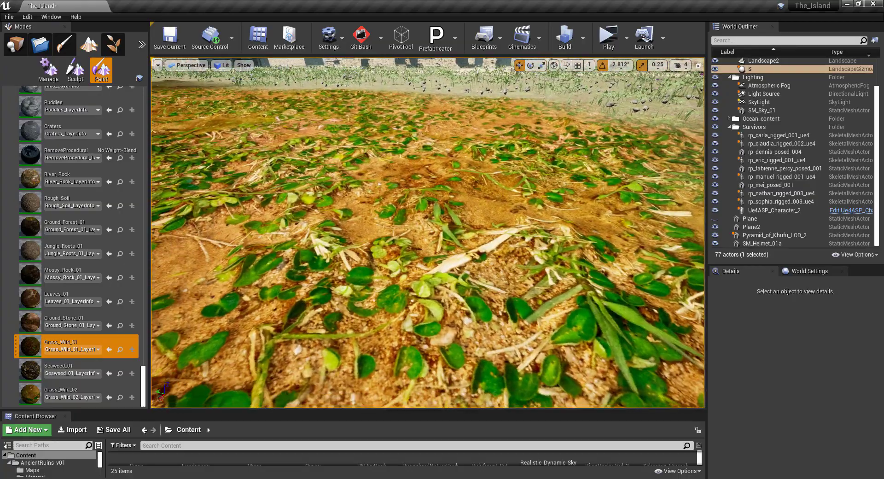
{"action": "right_click_drag", "start_coordinate": [427, 232], "coordinate": [336, 272]}
{"action": "key", "text": "s"}
{"action": "key", "text": "w"}
{"action": "right_click_drag", "start_coordinate": [159, 334], "coordinate": [159, 335]}
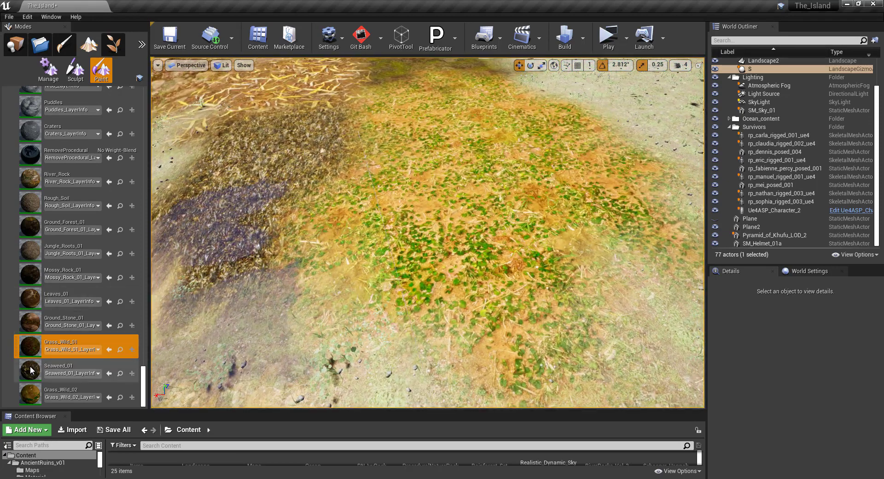
Select the Seaweed_01 layer and examine its painted patch and the surrounding painted ground.
{"action": "left_click", "coordinate": [74, 369]}
{"action": "right_click_drag", "start_coordinate": [428, 232], "coordinate": [387, 215]}
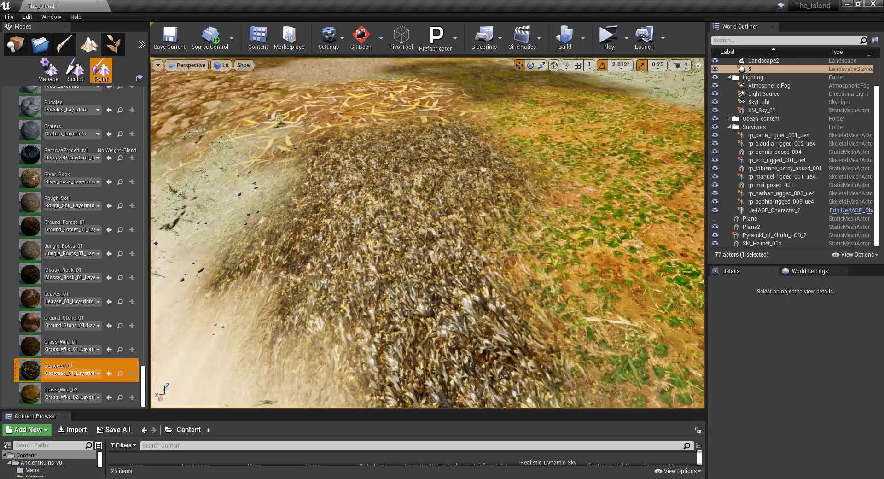
{"action": "right_click_drag", "start_coordinate": [159, 334], "coordinate": [159, 334]}
{"action": "mouse_move", "coordinate": [427, 233]}
{"action": "right_mouse_down"}
{"action": "mouse_move", "coordinate": [410, 233]}
{"action": "mouse_move", "coordinate": [410, 244]}
{"action": "right_mouse_up"}
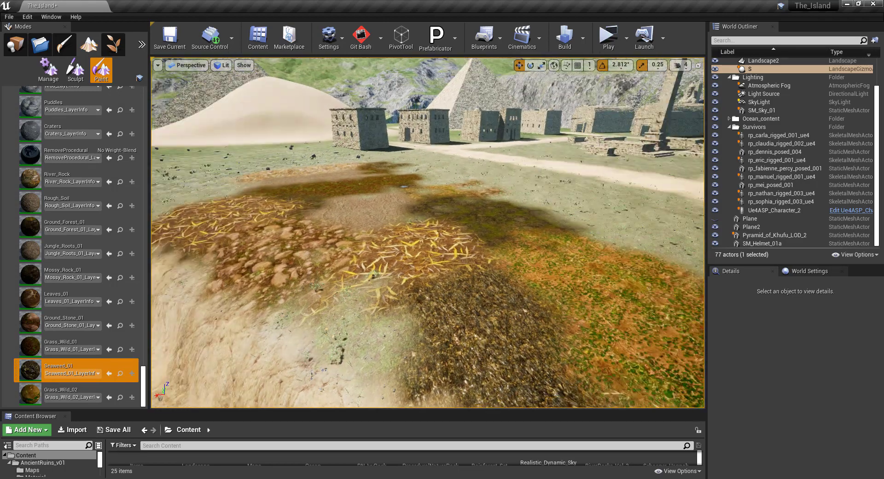
{"action": "right_click_drag", "start_coordinate": [159, 334], "coordinate": [159, 334]}
Extend the wild grass patch over bare ground with the Grass_Wild_02 layer and add Grass_Wild_01 beside it.
{"action": "left_click", "coordinate": [30, 396]}
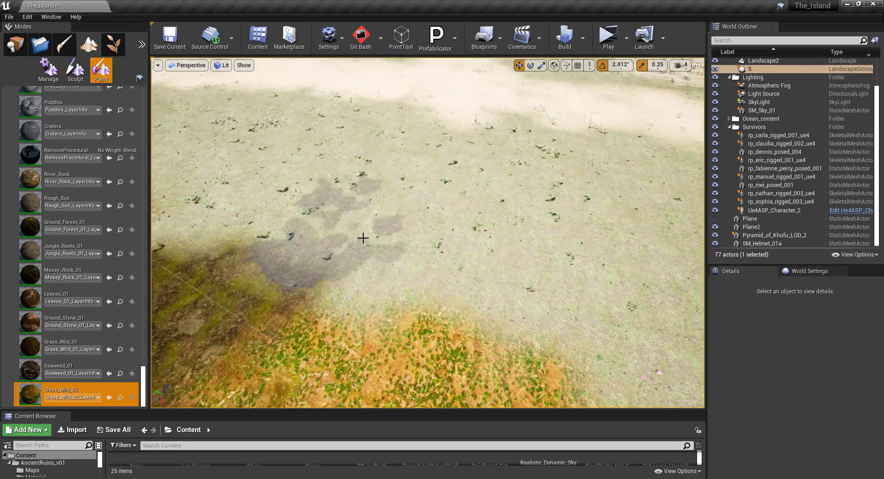
{"action": "right_click_drag", "start_coordinate": [427, 232], "coordinate": [428, 306]}
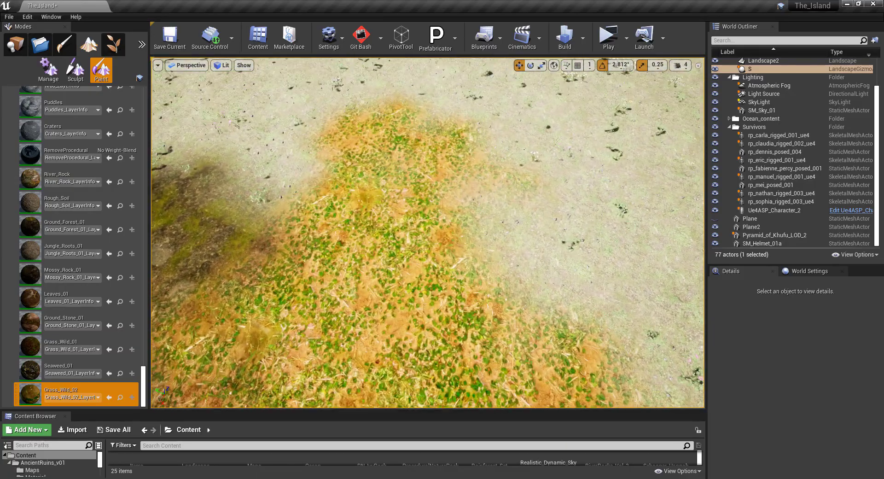
{"action": "left_click", "coordinate": [28, 348]}
{"action": "mouse_move", "coordinate": [580, 228]}
{"action": "right_mouse_down"}
{"action": "mouse_move", "coordinate": [594, 244]}
{"action": "mouse_move", "coordinate": [595, 221]}
{"action": "mouse_move", "coordinate": [594, 271]}
{"action": "mouse_move", "coordinate": [595, 221]}
{"action": "right_mouse_up"}
{"action": "key", "text": "w"}
{"action": "key", "text": "s"}
{"action": "mouse_move", "coordinate": [515, 229]}
{"action": "right_mouse_down"}
{"action": "mouse_move", "coordinate": [530, 229]}
{"action": "mouse_move", "coordinate": [530, 201]}
{"action": "mouse_move", "coordinate": [514, 229]}
{"action": "right_mouse_up"}
{"action": "key", "text": "w"}
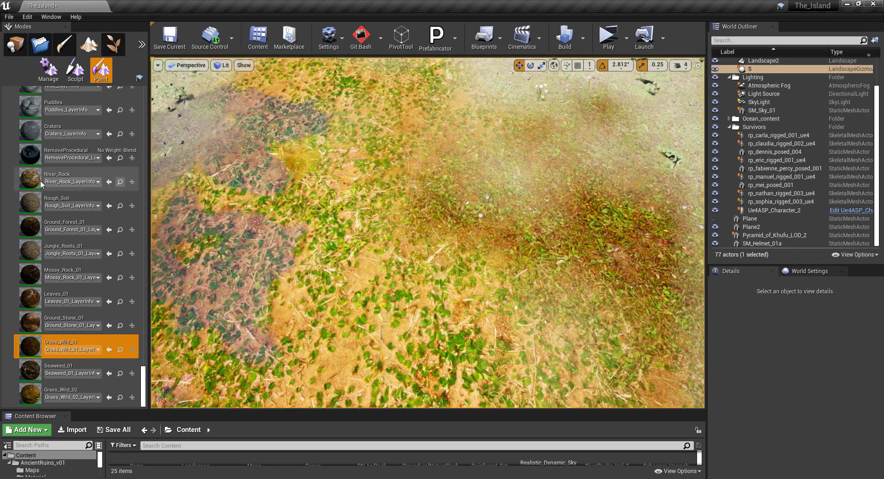
Paint a broad patch of the Ground_Forest_01 layer on the bare ground next to the wild grass.
{"action": "left_click", "coordinate": [69, 225]}
{"action": "left_click_drag", "start_coordinate": [415, 174], "coordinate": [458, 232]}
{"action": "right_click_drag", "start_coordinate": [325, 237], "coordinate": [415, 221]}
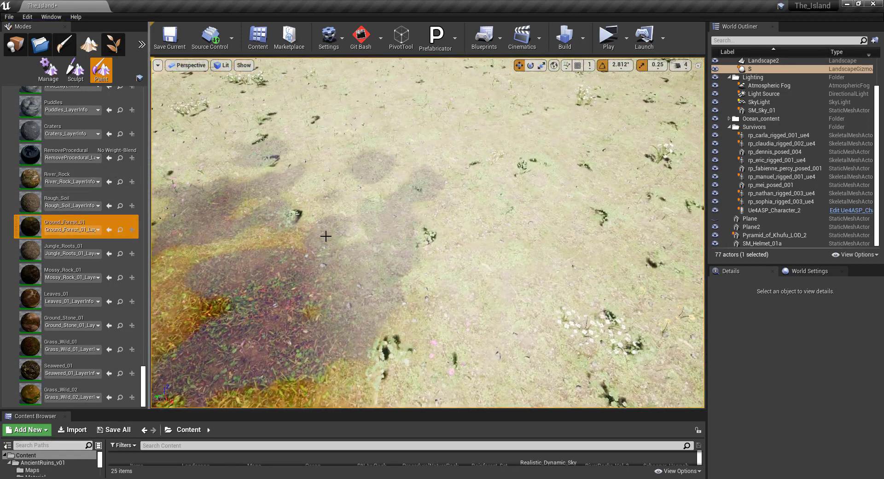
{"action": "left_click_drag", "start_coordinate": [326, 237], "coordinate": [449, 245]}
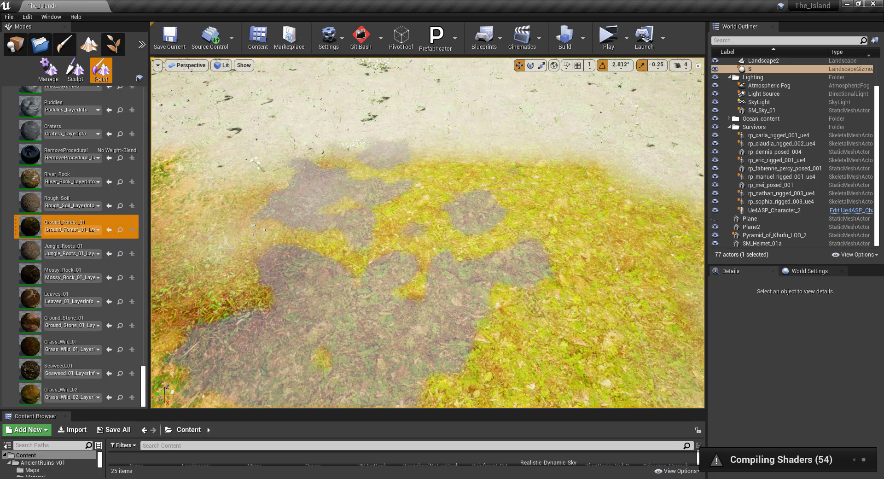
{"action": "right_click", "coordinate": [531, 308]}
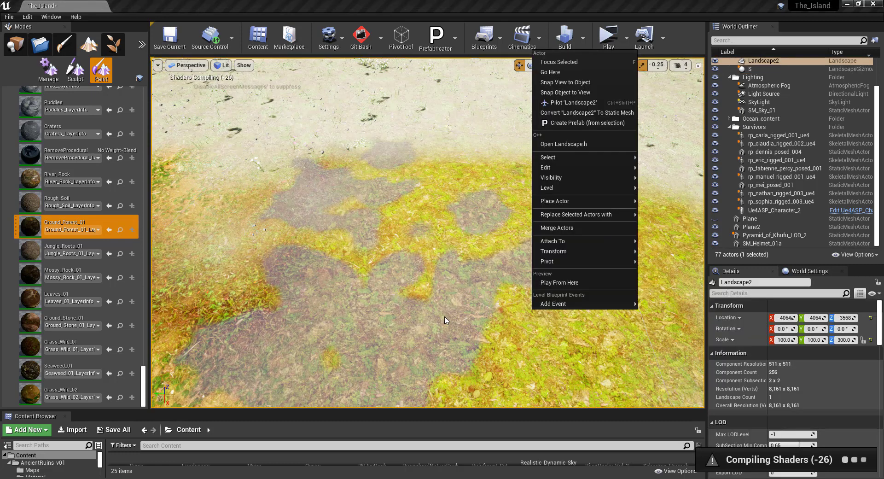
{"action": "left_click", "coordinate": [396, 262]}
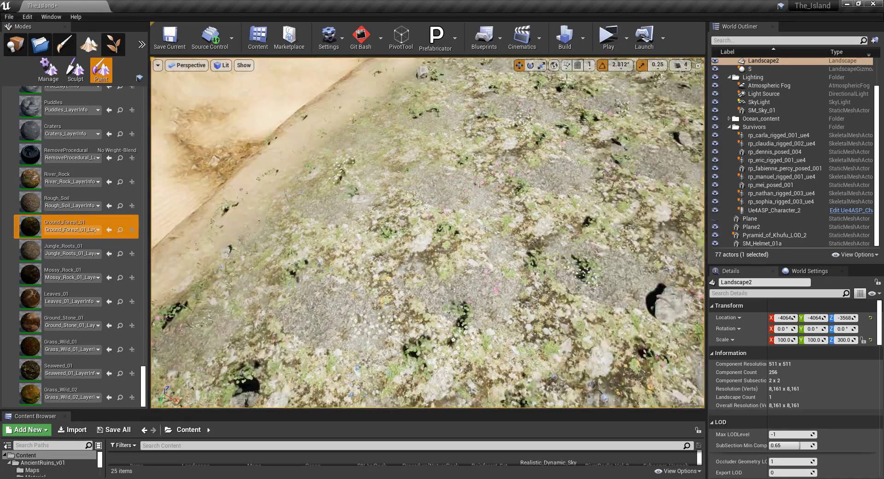
Leave landscape painting for actor placement, enlarge the Content Browser and open the Brushify Meshes folder.
{"action": "right_click_drag", "start_coordinate": [427, 277], "coordinate": [456, 177]}
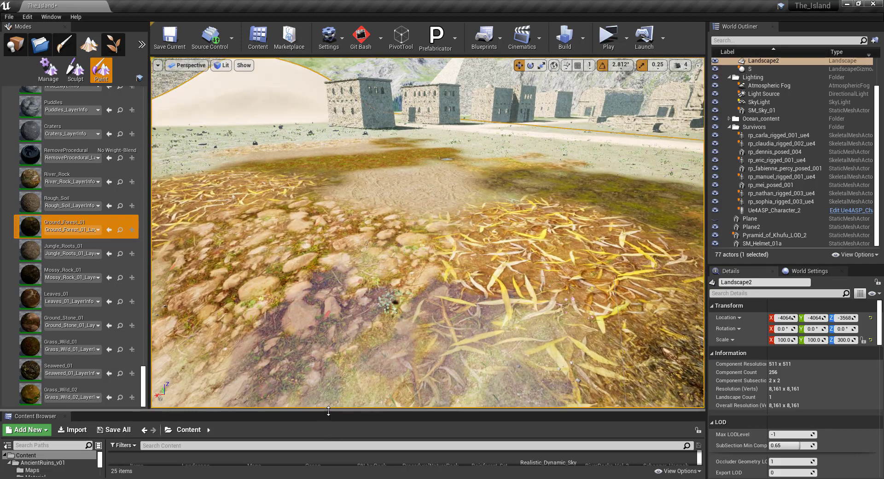
{"action": "left_click_drag", "start_coordinate": [328, 409], "coordinate": [386, 285]}
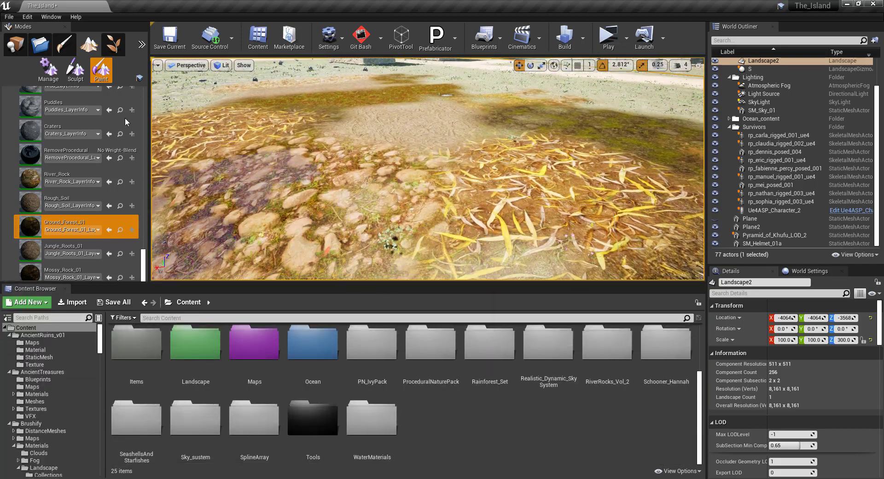
{"action": "left_click", "coordinate": [17, 45]}
{"action": "scroll", "coordinate": [281, 362], "scroll_direction": "up", "scroll_amount": 2}
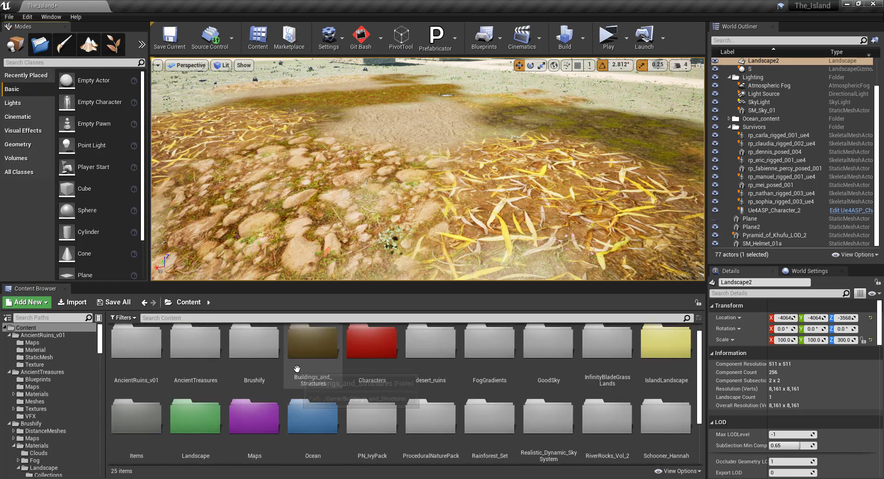
{"action": "double_click", "coordinate": [268, 364]}
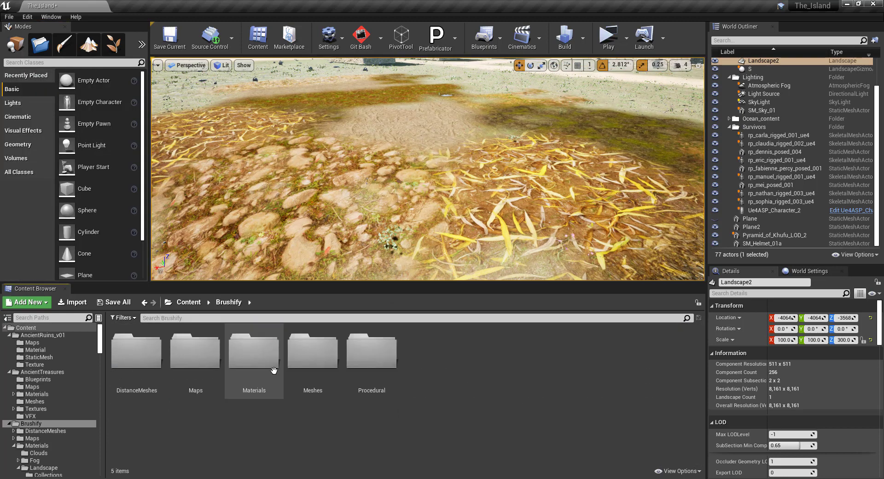
{"action": "double_click", "coordinate": [325, 373]}
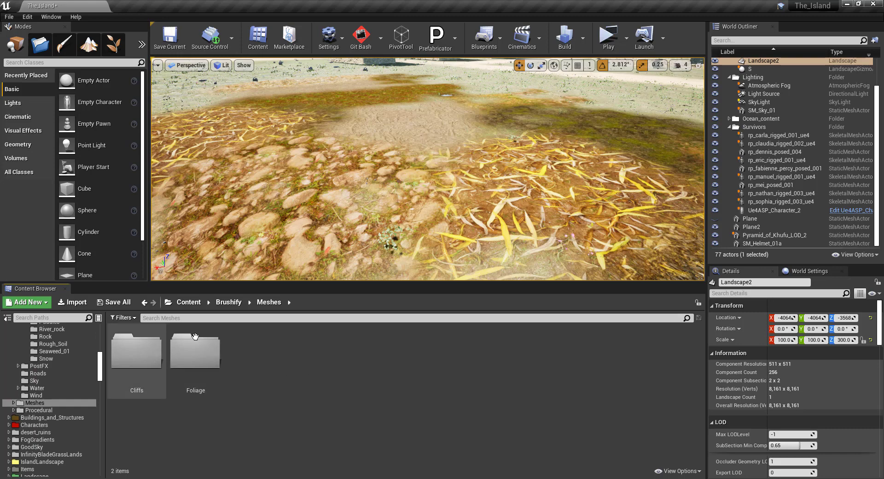
Browse from the Brushify folder through Materials and Landscape to the Textures folder and look over its layer texture folders.
{"action": "left_click", "coordinate": [228, 304]}
{"action": "double_click", "coordinate": [254, 359]}
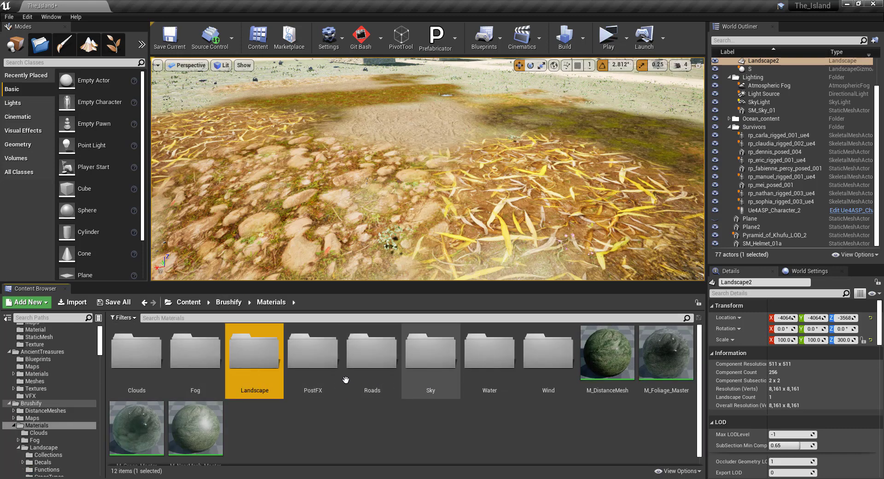
{"action": "double_click", "coordinate": [254, 368]}
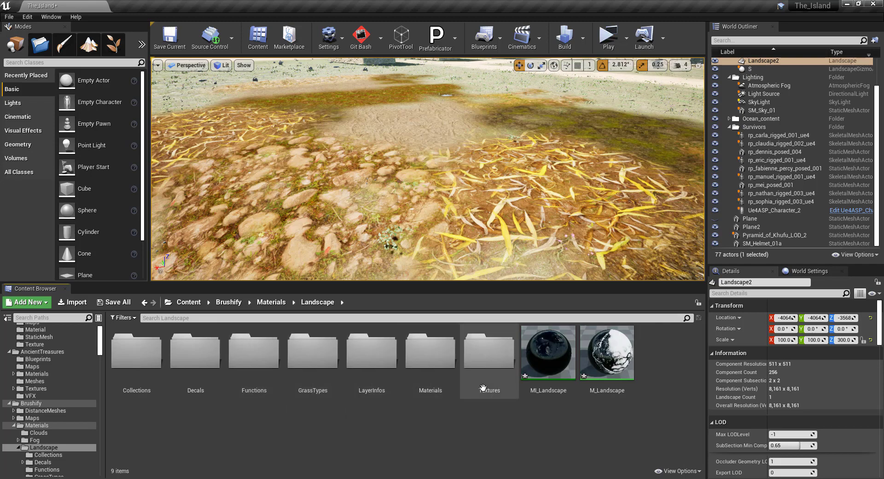
{"action": "double_click", "coordinate": [486, 364]}
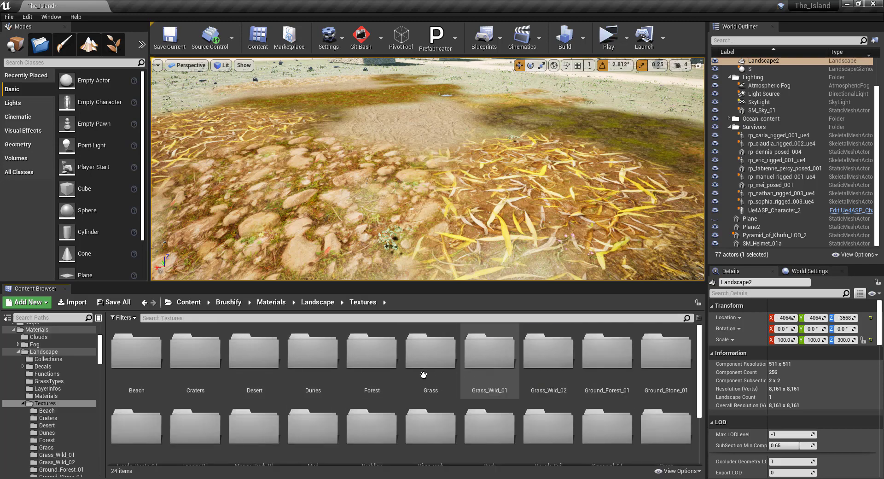
{"action": "scroll", "coordinate": [421, 374], "scroll_direction": "down", "scroll_amount": 1}
{"action": "scroll", "coordinate": [422, 376], "scroll_direction": "up", "scroll_amount": 1}
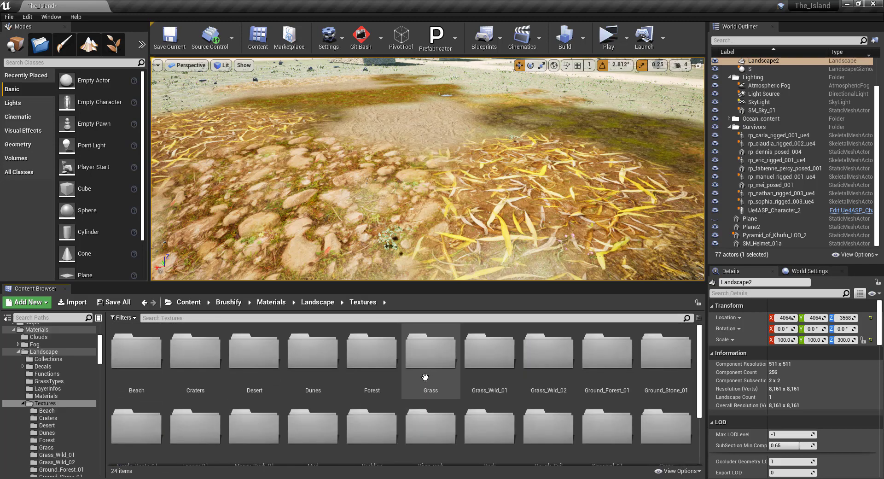
Return to the Landscape folder, open its Materials folder and look through the layer material functions down to MF_Snow.
{"action": "left_click", "coordinate": [330, 309]}
{"action": "double_click", "coordinate": [430, 355]}
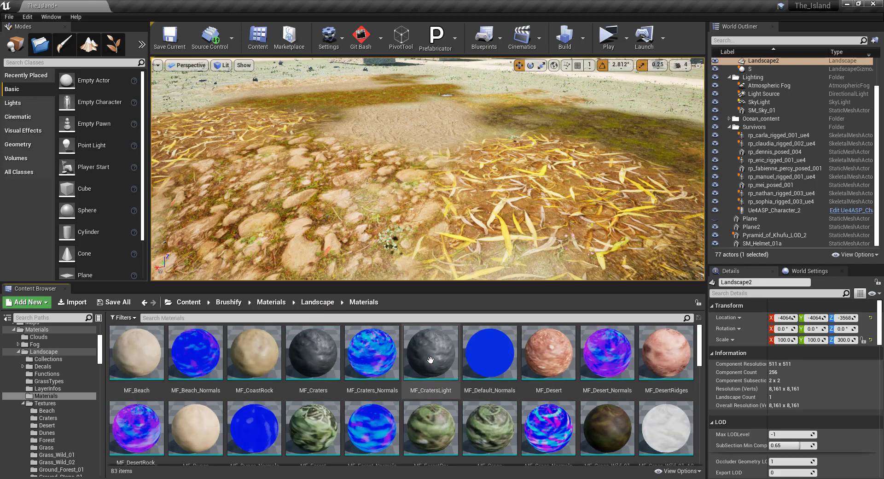
{"action": "scroll", "coordinate": [428, 360], "scroll_direction": "down", "scroll_amount": 6}
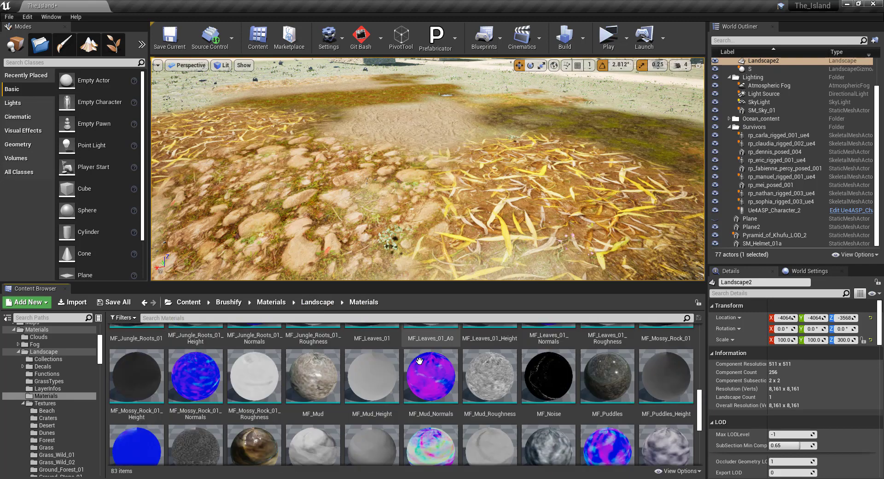
{"action": "scroll", "coordinate": [419, 361], "scroll_direction": "down", "scroll_amount": 5}
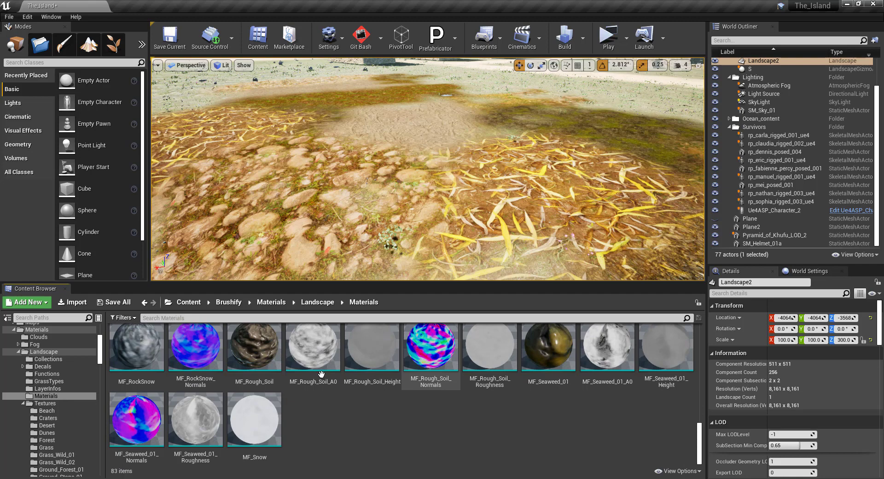
Go back to the Brushify Materials folder and open the MF_LandscapeLayers function from Landscape/Functions.
{"action": "left_click", "coordinate": [269, 303]}
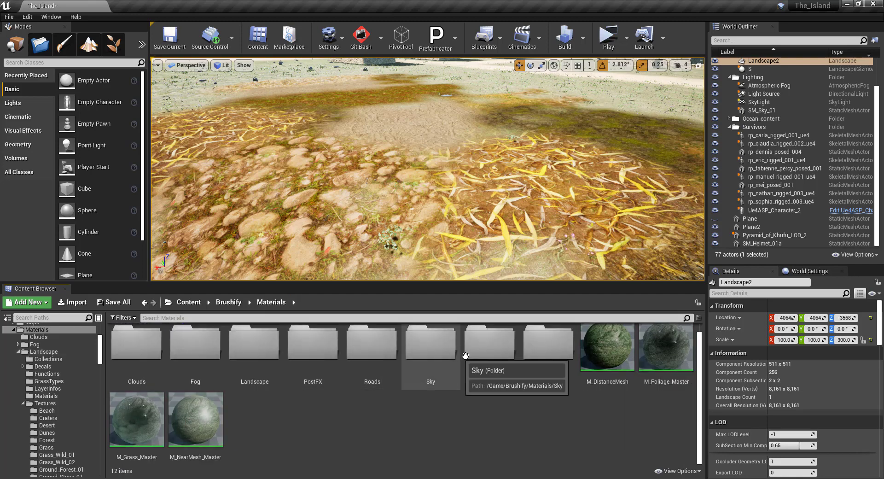
{"action": "left_click", "coordinate": [256, 344]}
{"action": "double_click", "coordinate": [256, 344]}
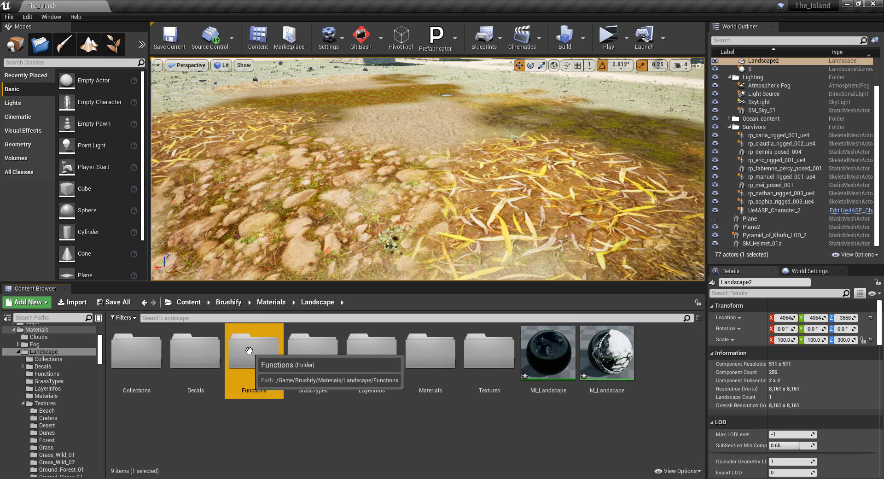
{"action": "double_click", "coordinate": [249, 351]}
{"action": "double_click", "coordinate": [248, 352]}
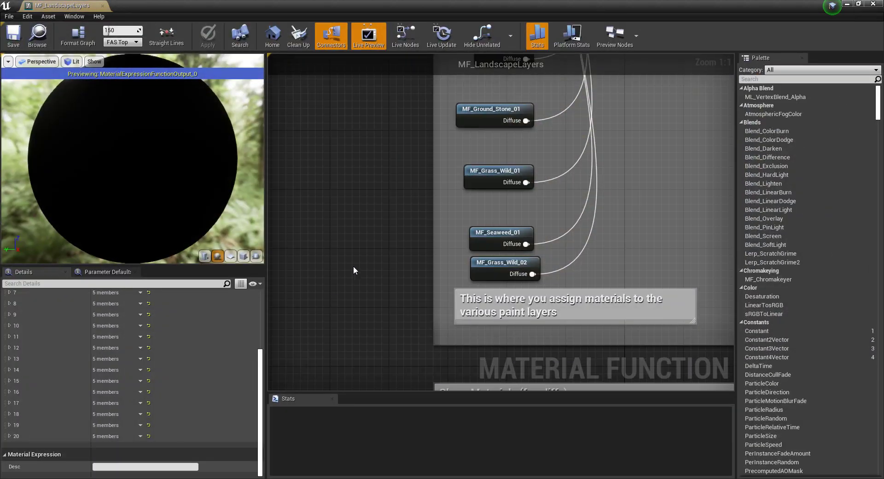
Examine the paint-layer Layer Blend node and the material functions wired into its layer inputs, down to MF_Grass_Wild_02.
{"action": "scroll", "coordinate": [383, 220], "scroll_direction": "down", "scroll_amount": 6}
{"action": "right_click_drag", "start_coordinate": [482, 151], "coordinate": [510, 305]}
{"action": "scroll", "coordinate": [495, 265], "scroll_direction": "up", "scroll_amount": 6}
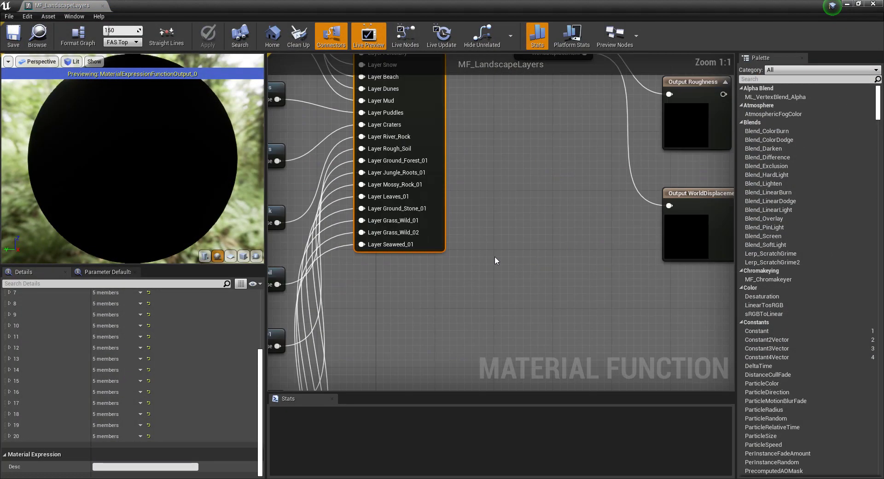
{"action": "right_click_drag", "start_coordinate": [484, 257], "coordinate": [546, 372]}
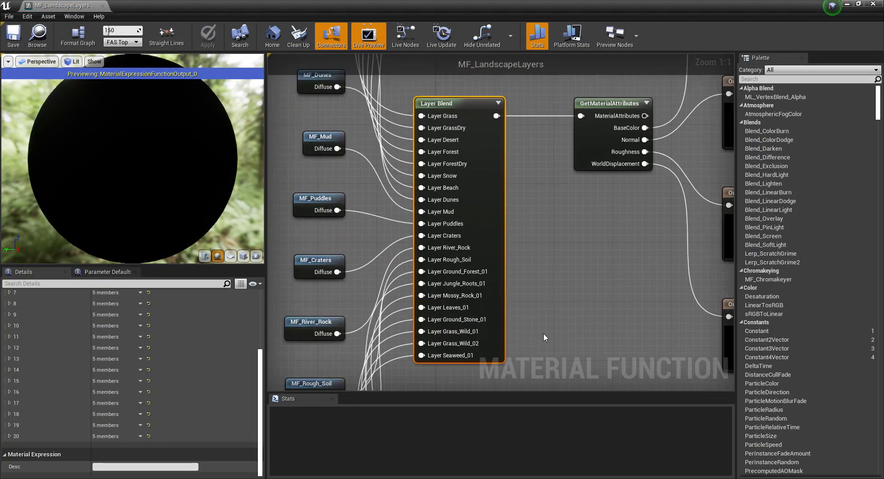
{"action": "right_click_drag", "start_coordinate": [544, 333], "coordinate": [597, 186]}
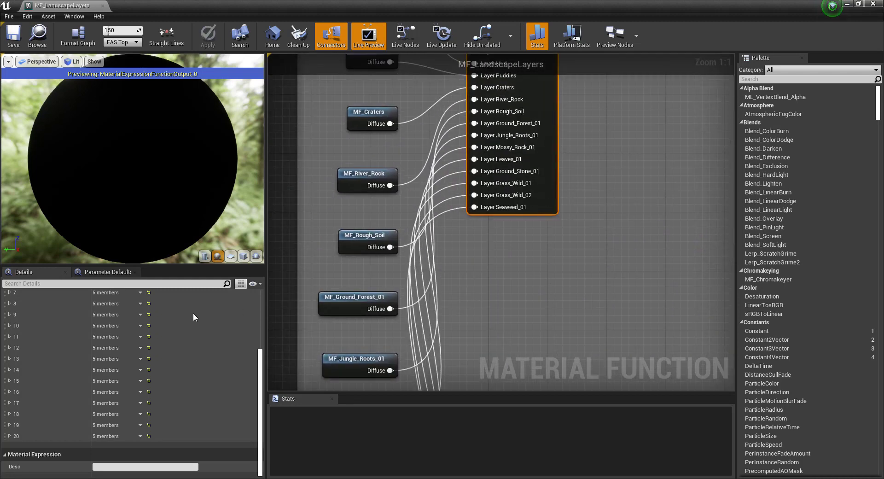
{"action": "scroll", "coordinate": [193, 313], "scroll_direction": "up", "scroll_amount": 5}
{"action": "scroll", "coordinate": [113, 326], "scroll_direction": "down", "scroll_amount": 5}
{"action": "right_click_drag", "start_coordinate": [346, 352], "coordinate": [467, 127]}
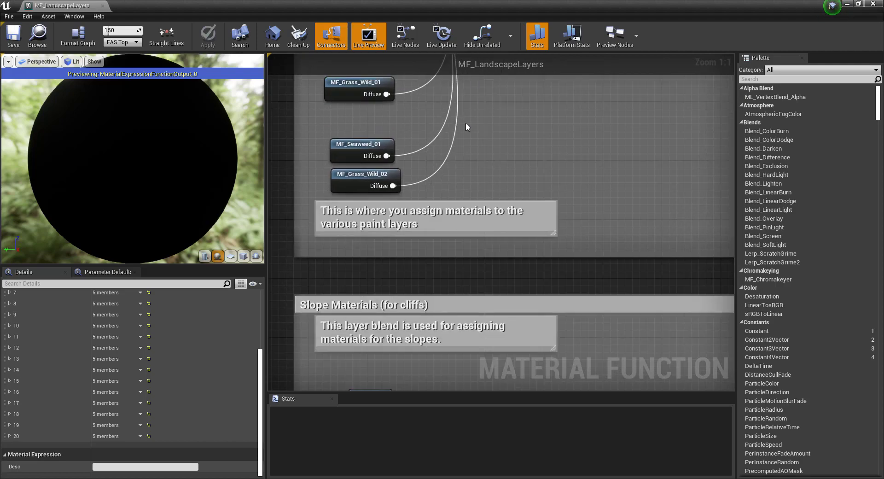
Examine the Layer Blend for the cliff slope materials and the material functions connected to its layers.
{"action": "scroll", "coordinate": [469, 197], "scroll_direction": "down", "scroll_amount": 5}
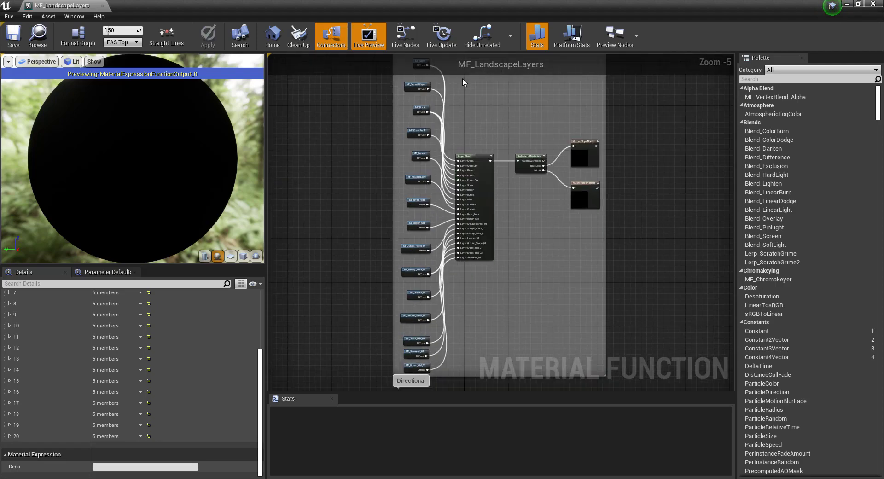
{"action": "scroll", "coordinate": [462, 78], "scroll_direction": "up", "scroll_amount": 4}
{"action": "right_click_drag", "start_coordinate": [535, 100], "coordinate": [517, 133]}
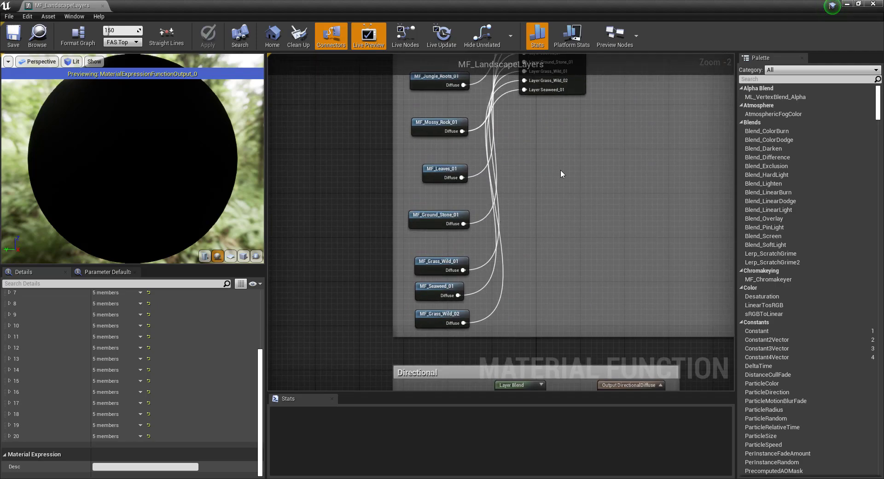
{"action": "right_click_drag", "start_coordinate": [561, 175], "coordinate": [490, 316]}
{"action": "scroll", "coordinate": [526, 239], "scroll_direction": "up", "scroll_amount": 2}
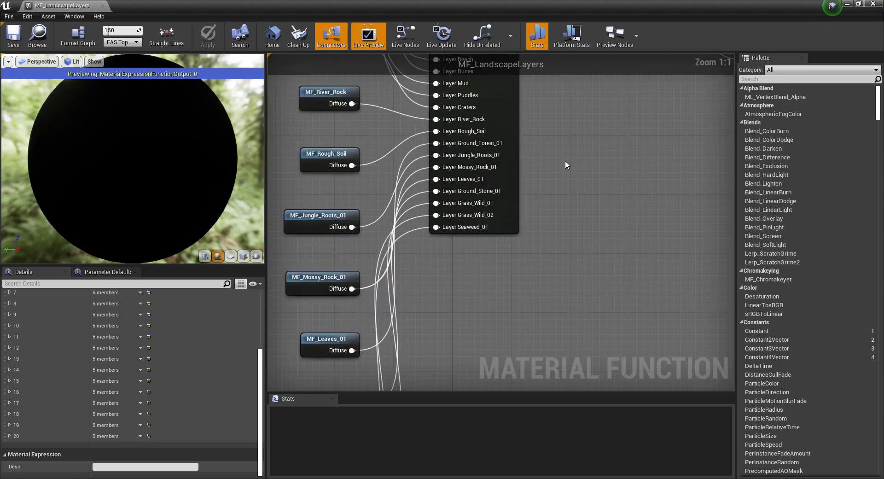
{"action": "right_click_drag", "start_coordinate": [565, 162], "coordinate": [549, 383]}
{"action": "right_click_drag", "start_coordinate": [461, 139], "coordinate": [637, 451]}
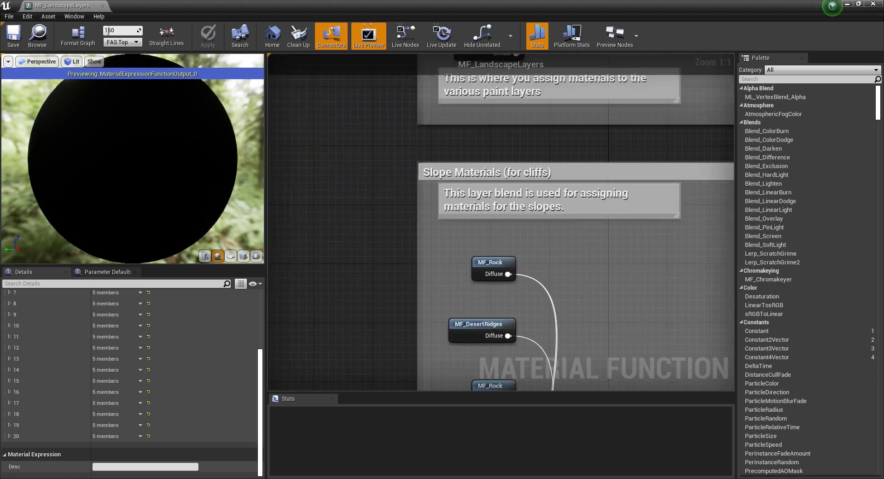
View the whole layer graph down to the Directional section, clear the node selection and return to the level editor.
{"action": "right_click_drag", "start_coordinate": [511, 189], "coordinate": [393, 169]}
{"action": "scroll", "coordinate": [518, 334], "scroll_direction": "down", "scroll_amount": 10}
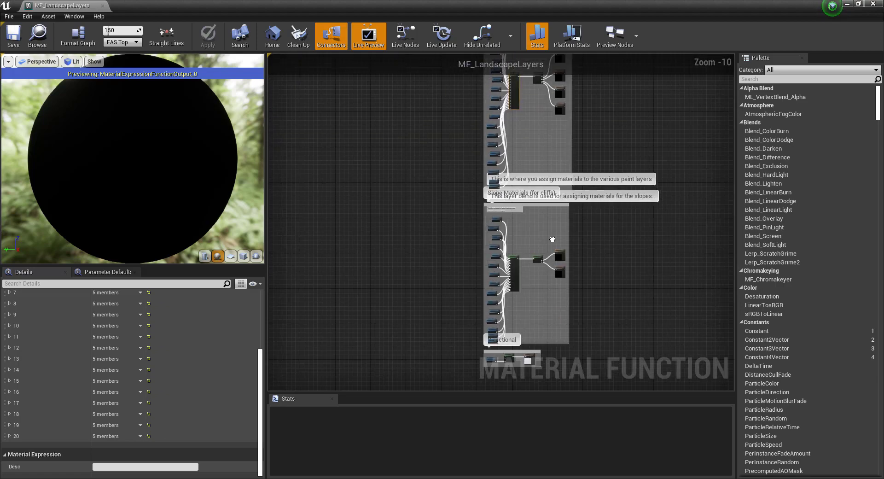
{"action": "right_click_drag", "start_coordinate": [552, 239], "coordinate": [539, 166]}
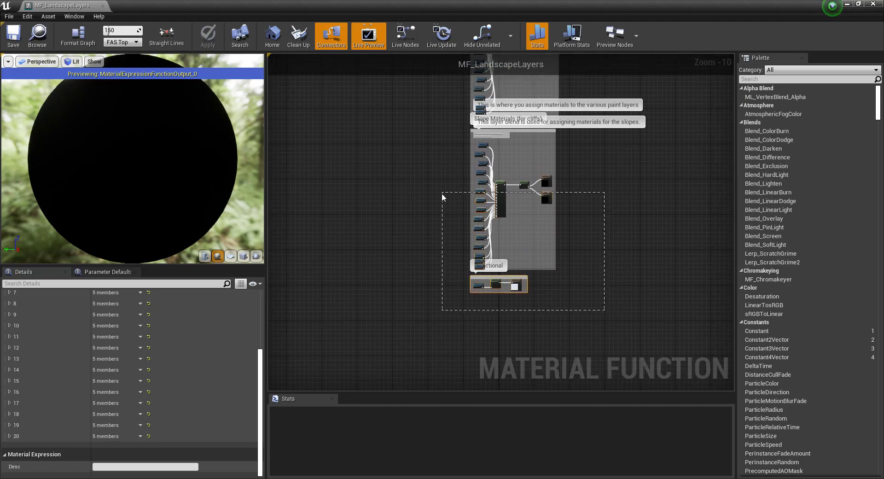
{"action": "left_click_drag", "start_coordinate": [447, 306], "coordinate": [448, 307]}
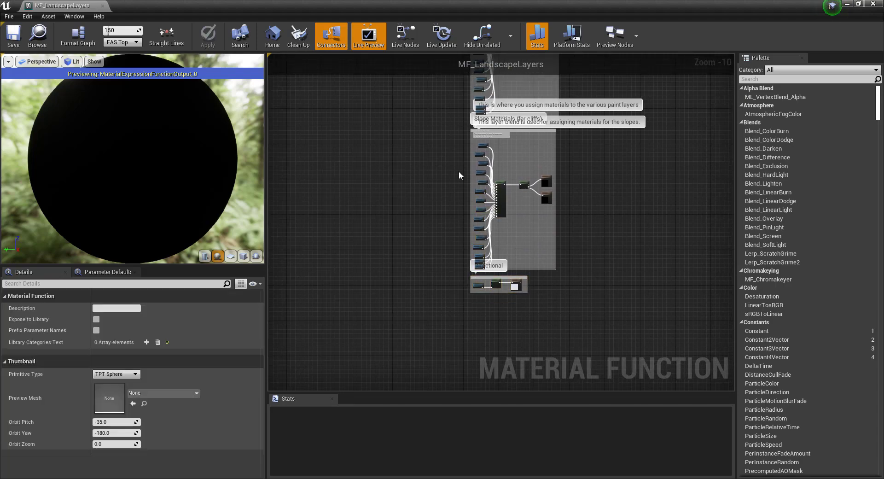
{"action": "left_click", "coordinate": [849, 5]}
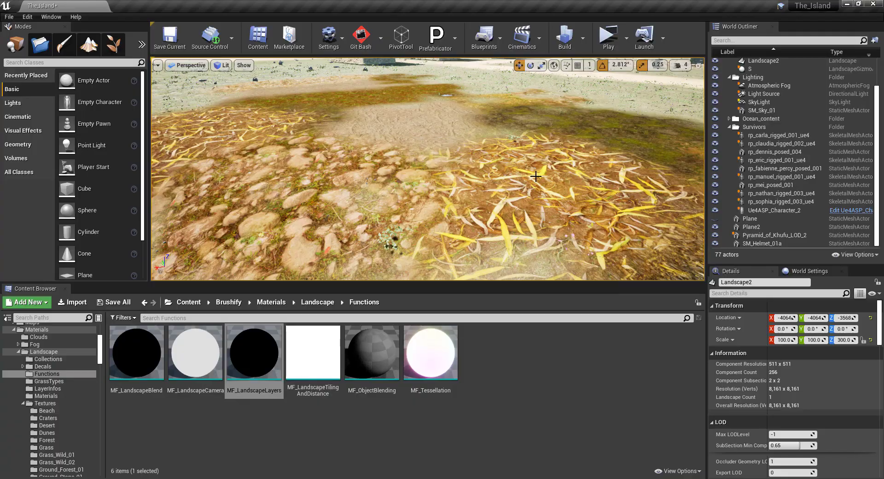